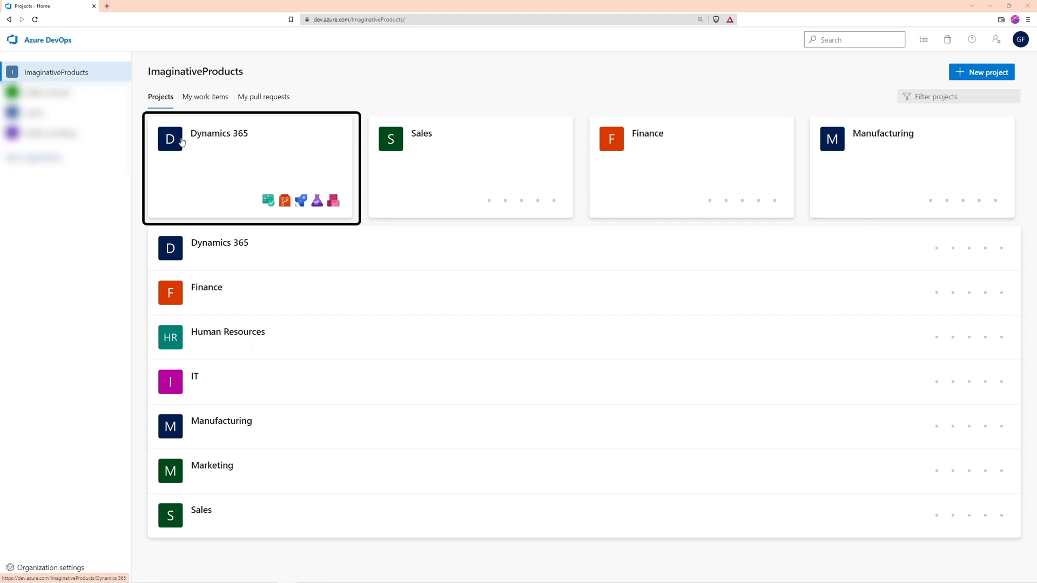
Open the Dynamics 365 backlog and expand epic 417 to reveal its six features.
{"action": "left_click", "coordinate": [181, 143]}
{"action": "mouse_move", "coordinate": [34, 176]}
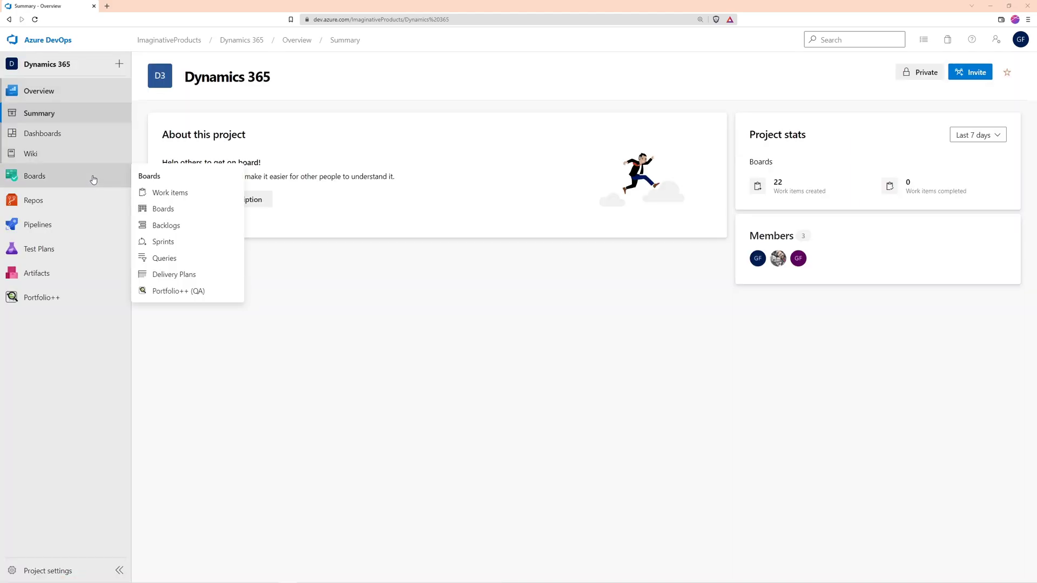
{"action": "left_click", "coordinate": [165, 226]}
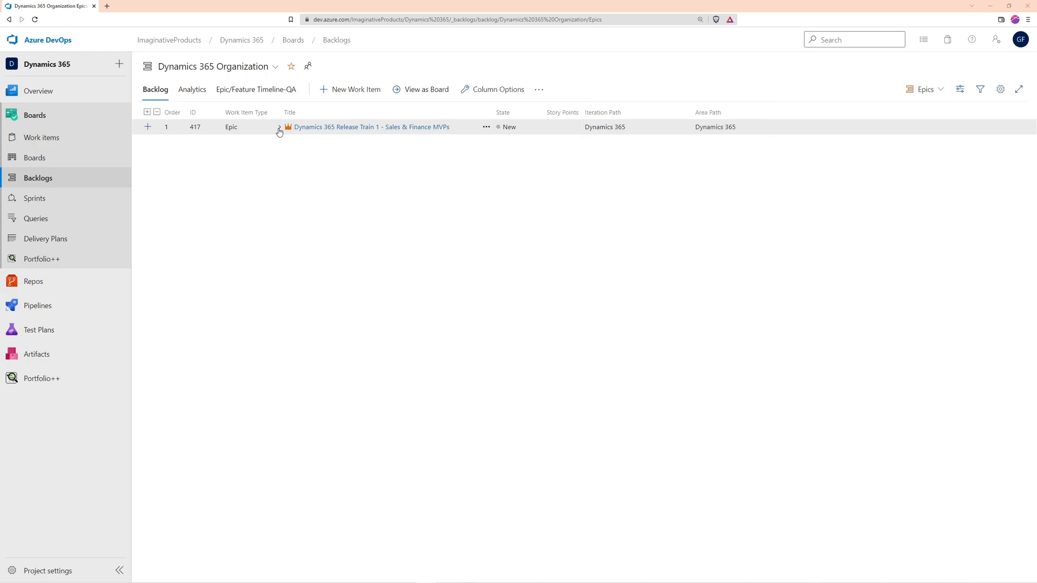
{"action": "left_click", "coordinate": [280, 128]}
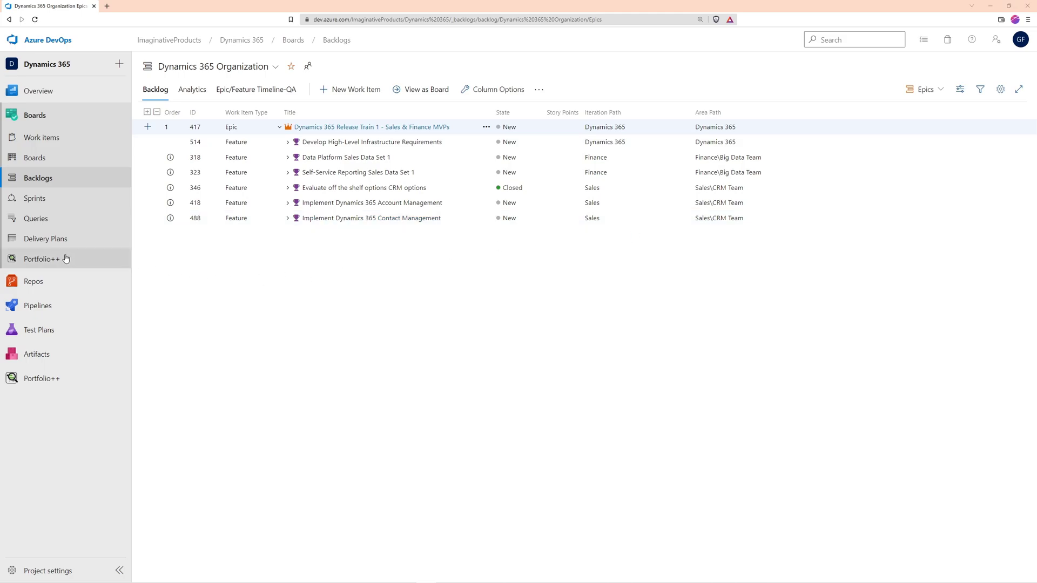
In the Enterprise Roadmap's Projects and Epics settings, add Dynamics 365 epic 417 and save.
{"action": "left_click", "coordinate": [41, 259]}
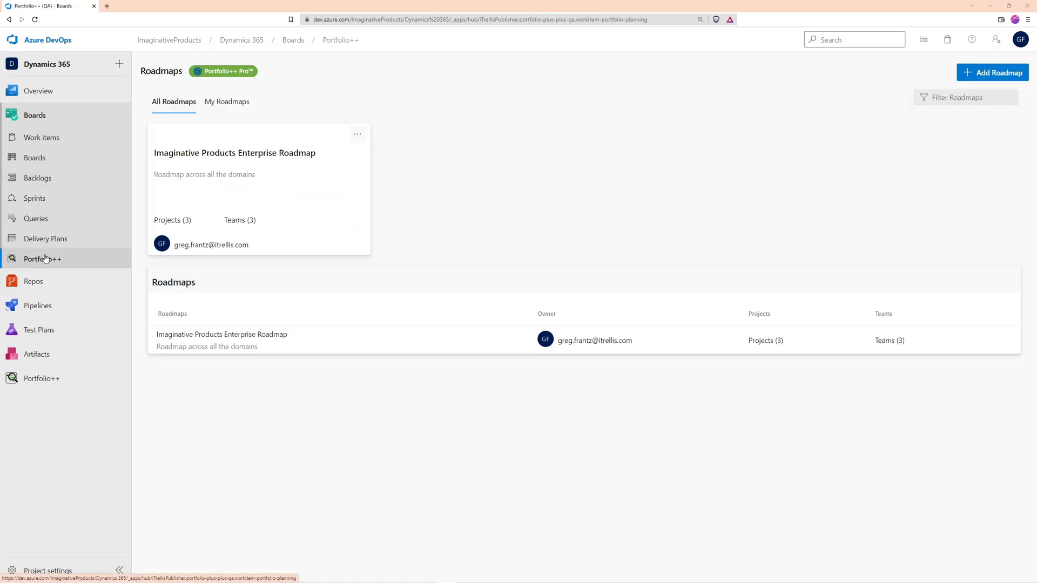
{"action": "left_click", "coordinate": [228, 158]}
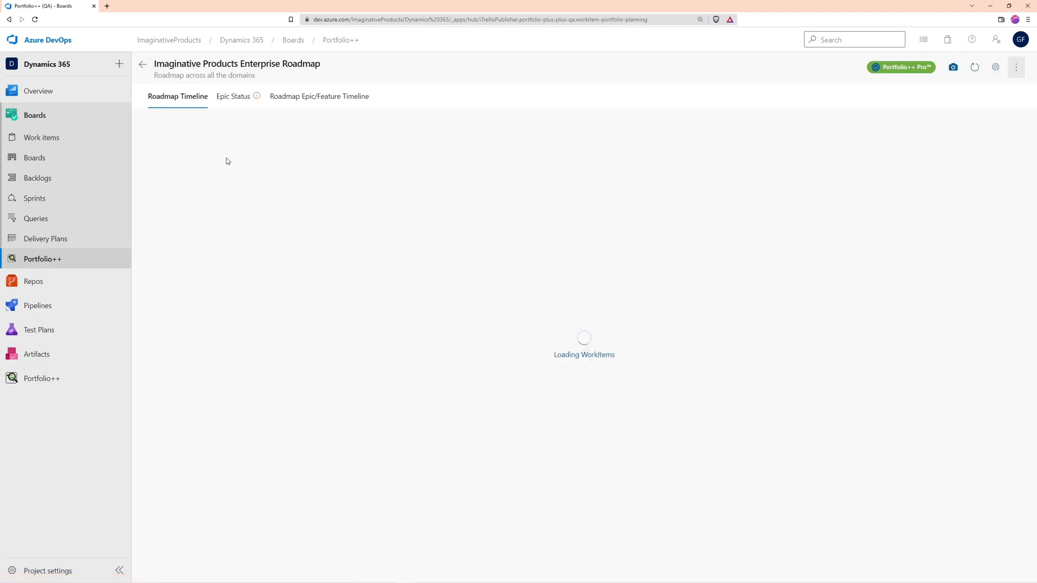
{"action": "left_click", "coordinate": [996, 70]}
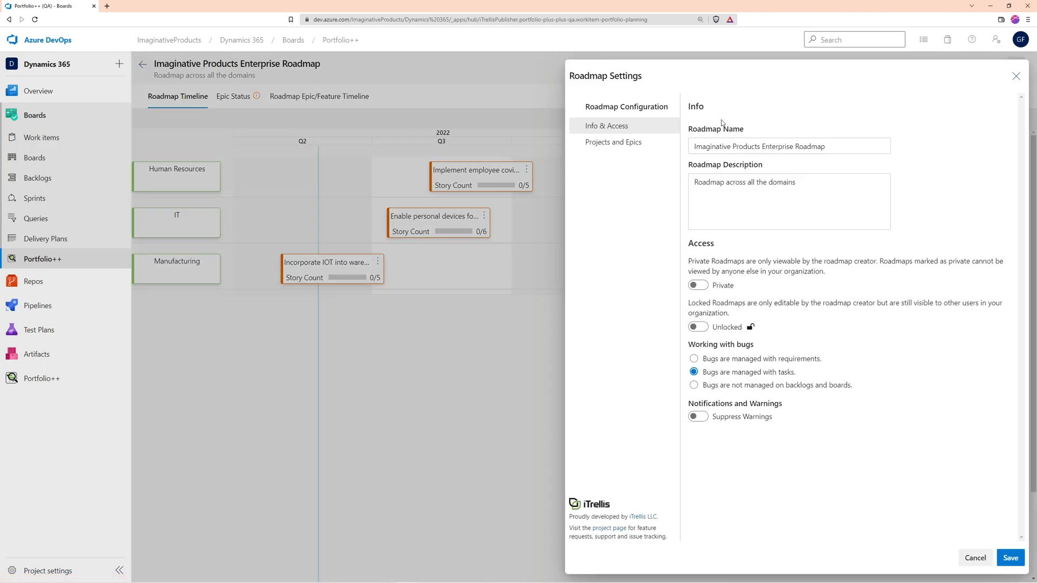
{"action": "left_click", "coordinate": [626, 142]}
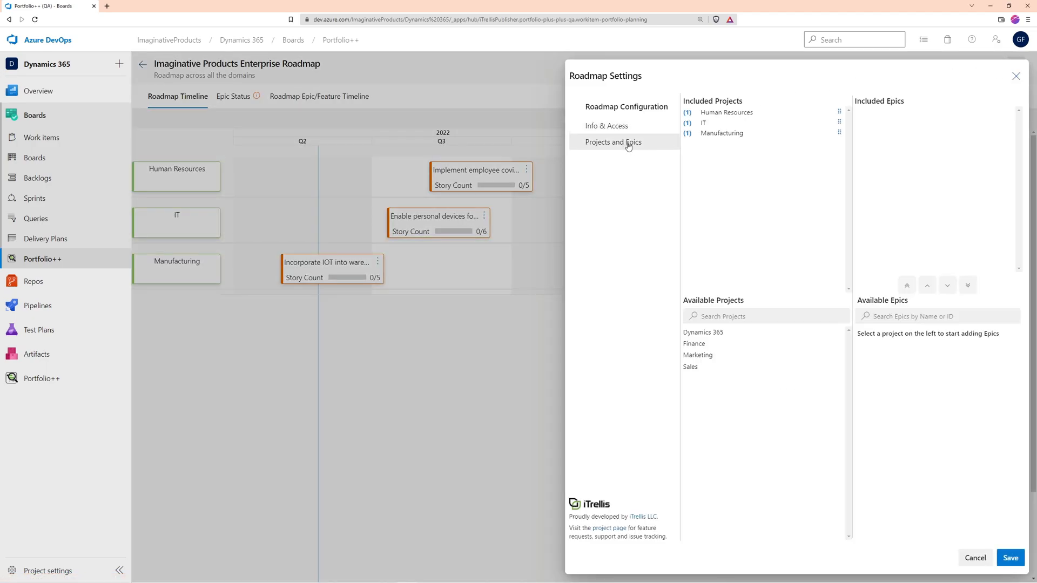
{"action": "left_click", "coordinate": [704, 332]}
{"action": "left_click", "coordinate": [860, 332]}
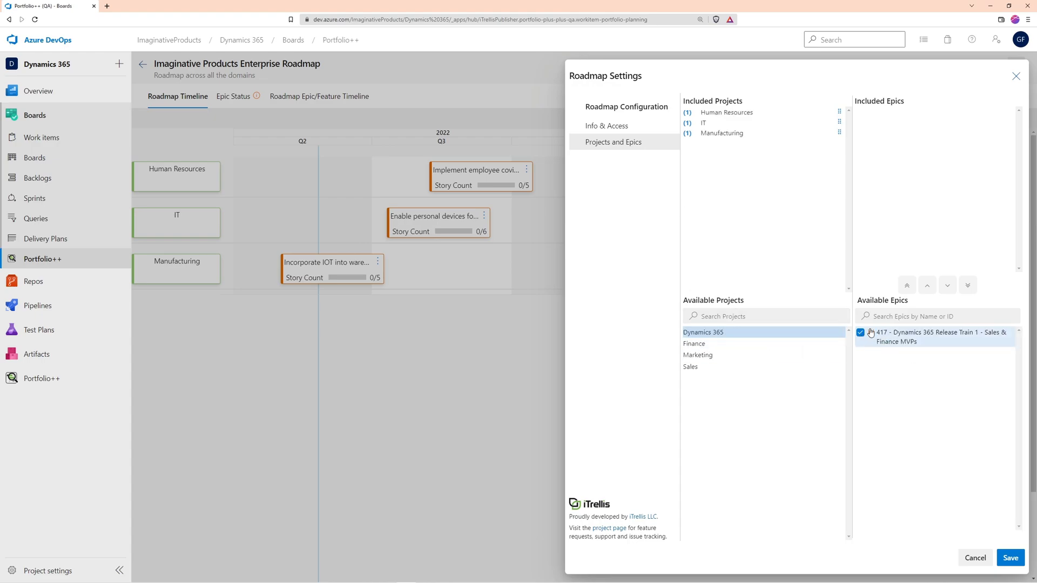
{"action": "left_click", "coordinate": [908, 285]}
{"action": "left_click", "coordinate": [1011, 558]}
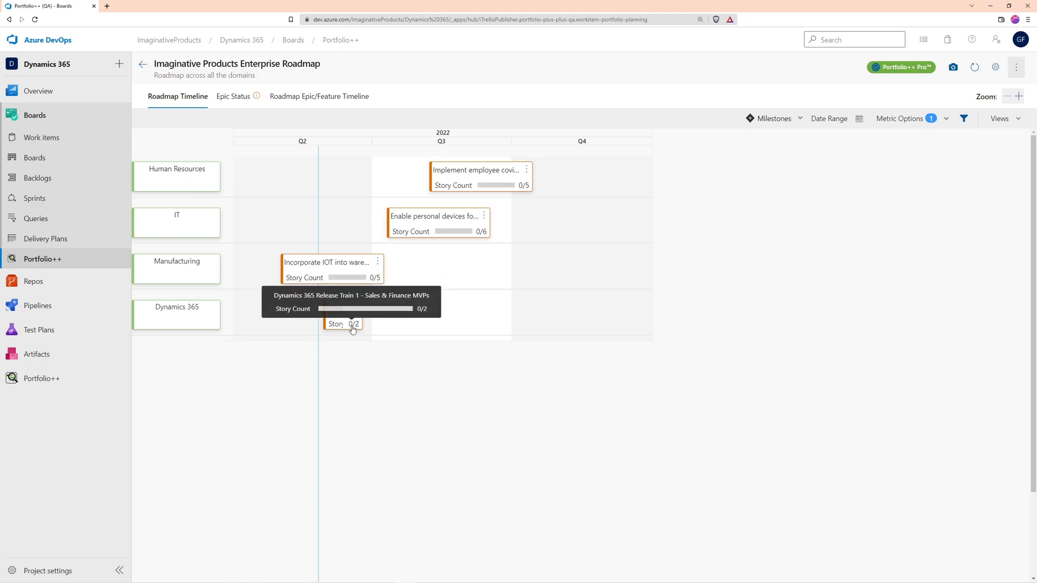
Enable Cross-Project Queries, shorten the Dynamics 365 epic bar, and open its stories as a query.
{"action": "left_click", "coordinate": [899, 118]}
{"action": "left_click", "coordinate": [836, 269]}
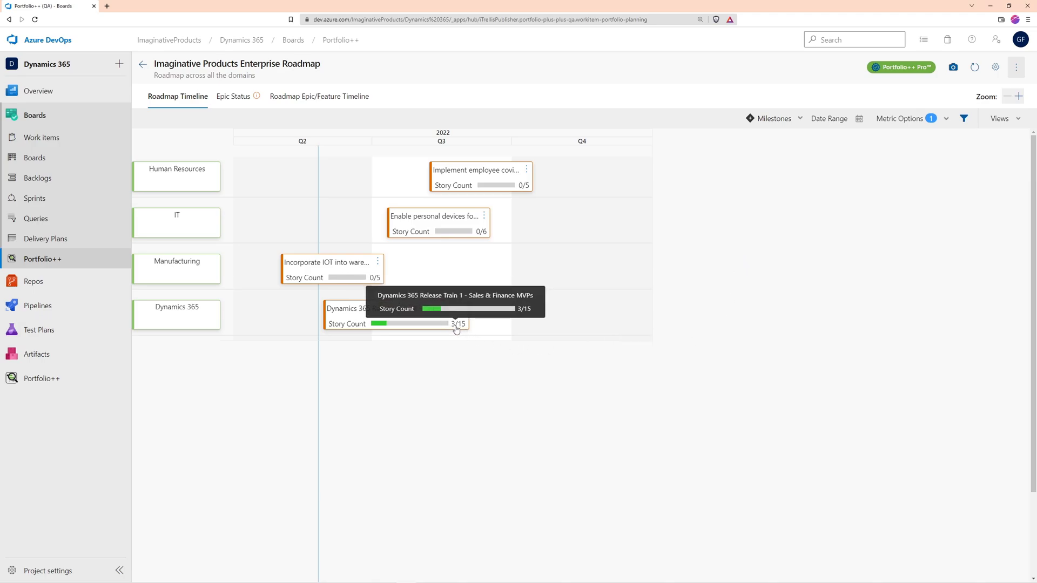
{"action": "left_click_drag", "start_coordinate": [465, 324], "coordinate": [359, 327]}
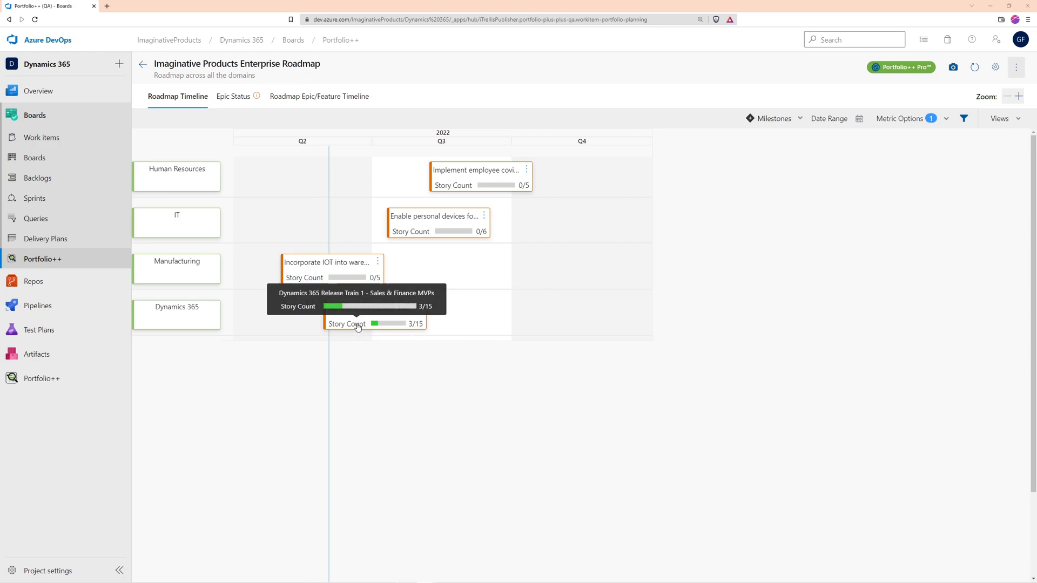
{"action": "left_click", "coordinate": [347, 324]}
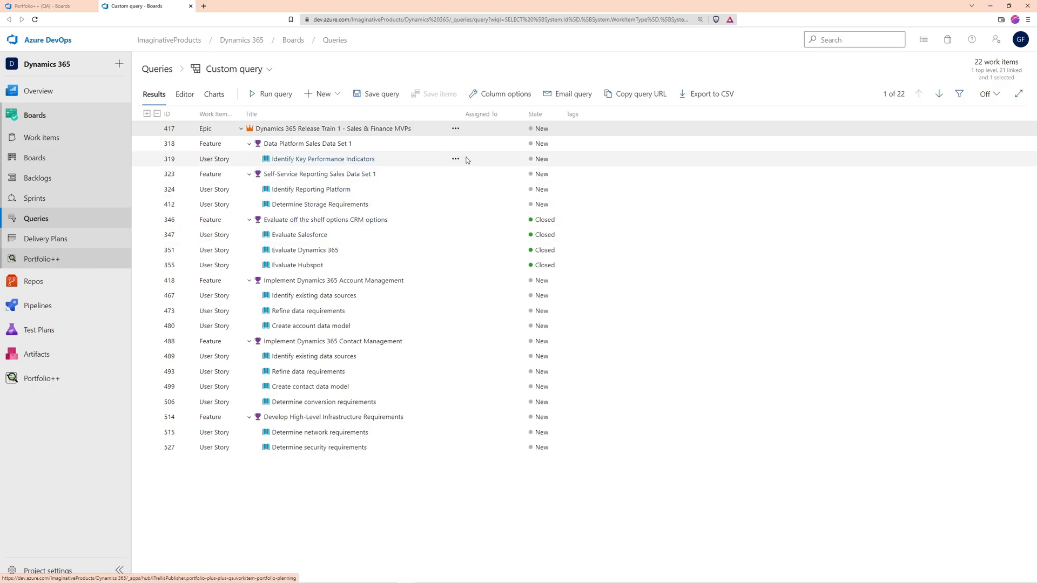
Swap the query's Tags column for Area Path in Column options.
{"action": "left_click", "coordinate": [505, 94]}
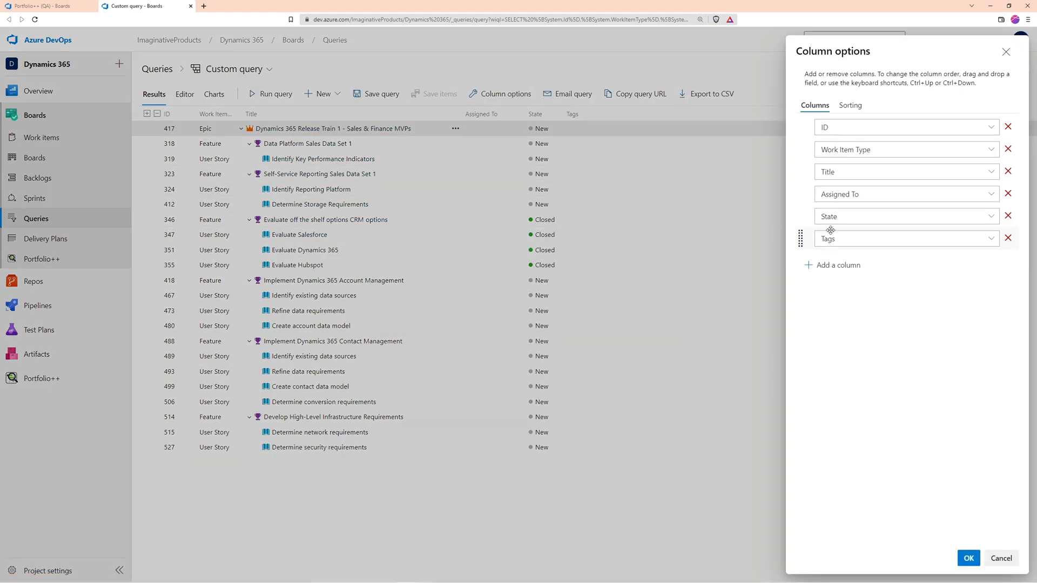
{"action": "left_click", "coordinate": [835, 239]}
{"action": "type", "text": "are"}
{"action": "left_click", "coordinate": [914, 288]}
{"action": "left_click", "coordinate": [970, 558]}
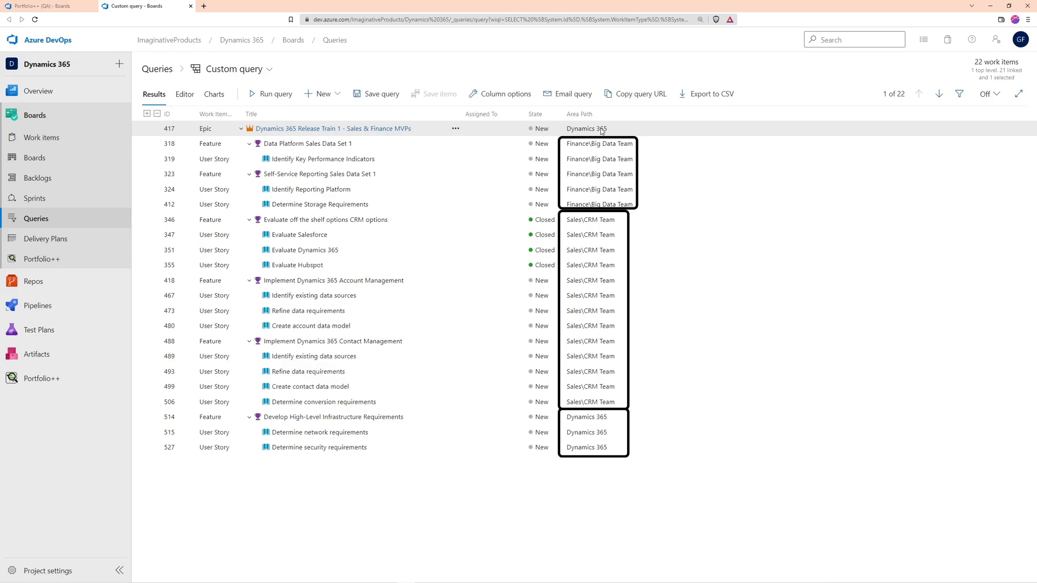
Back on the roadmap, switch on Use Cross Project Queries in Metric Options.
{"action": "left_click", "coordinate": [190, 7]}
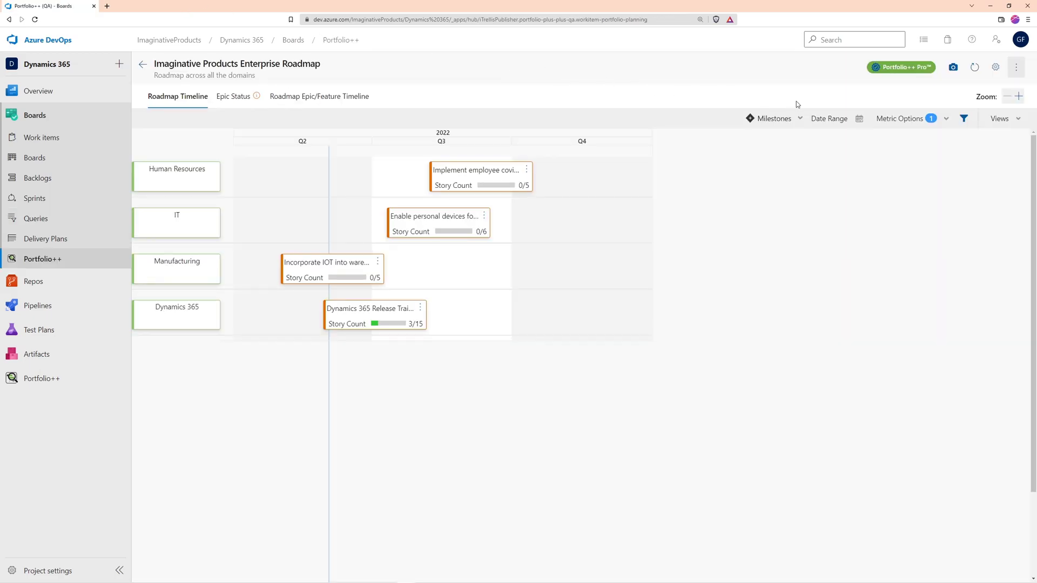
{"action": "left_click", "coordinate": [948, 120]}
{"action": "mouse_move", "coordinate": [343, 321]}
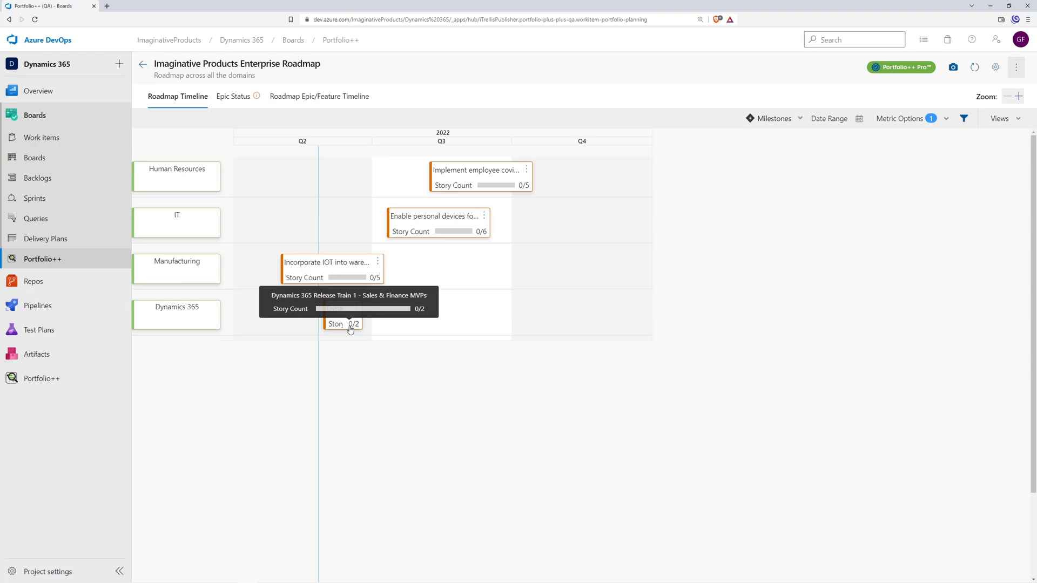
{"action": "left_click", "coordinate": [919, 124]}
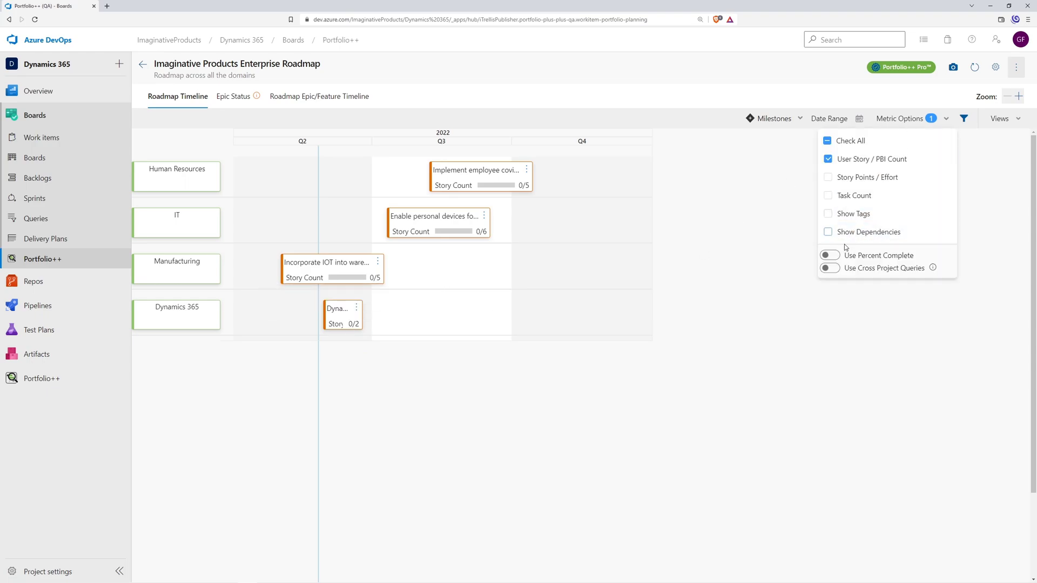
{"action": "left_click", "coordinate": [829, 267]}
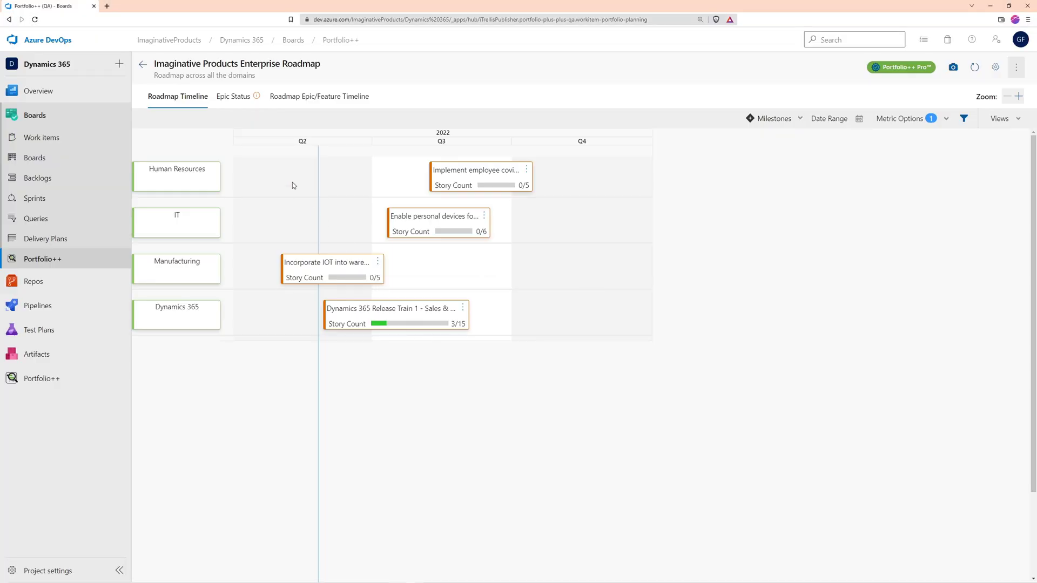
On Epic Status, review Metric Options and open the Dynamics 365 epic's missing-estimate items.
{"action": "left_click", "coordinate": [233, 96]}
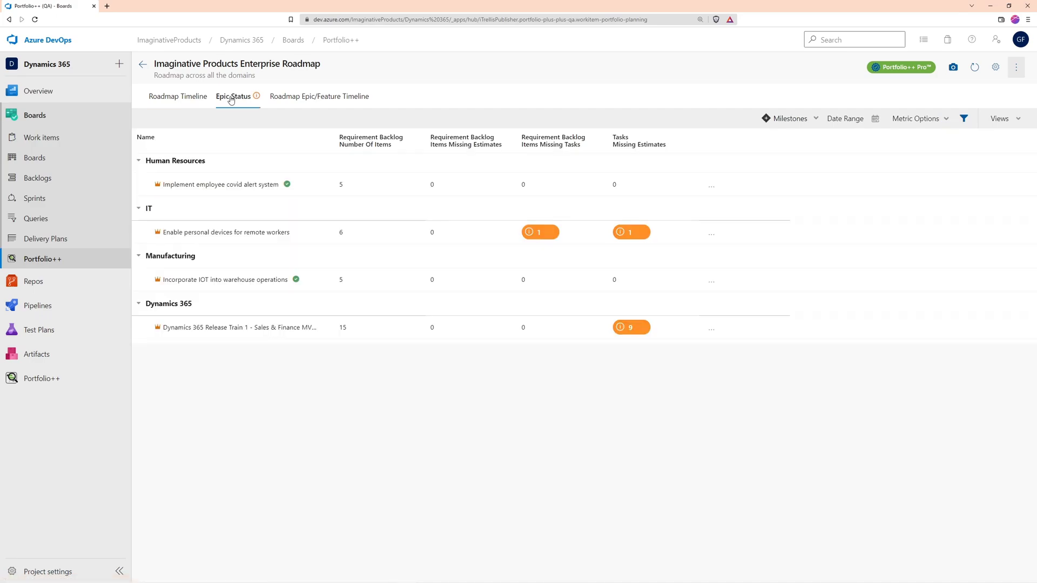
{"action": "left_click", "coordinate": [916, 119]}
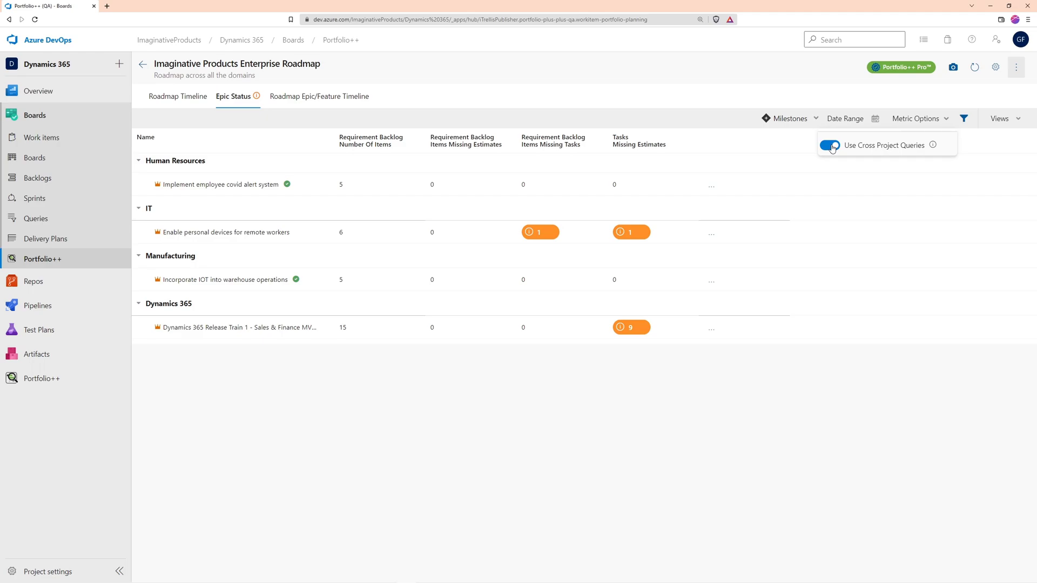
{"action": "left_click", "coordinate": [915, 119]}
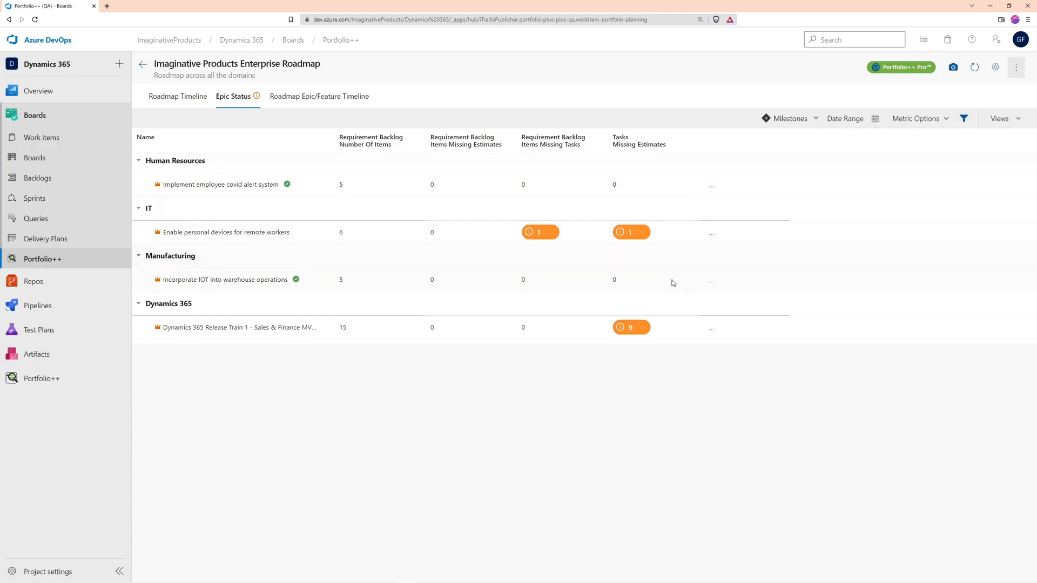
{"action": "left_click", "coordinate": [622, 330]}
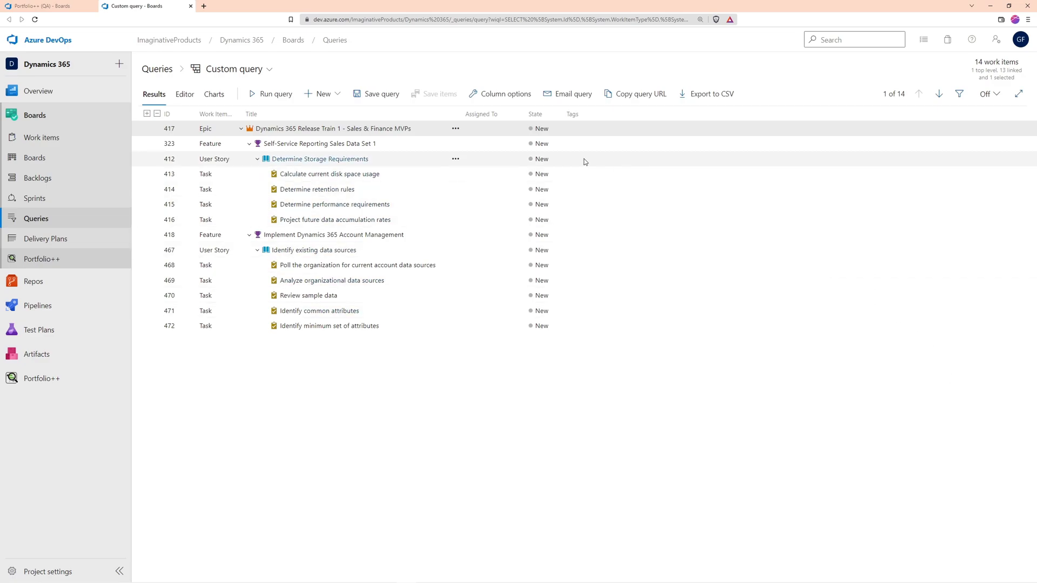
Replace Tags with Area Path, add an Original Estimate column, and widen it.
{"action": "left_click", "coordinate": [506, 93]}
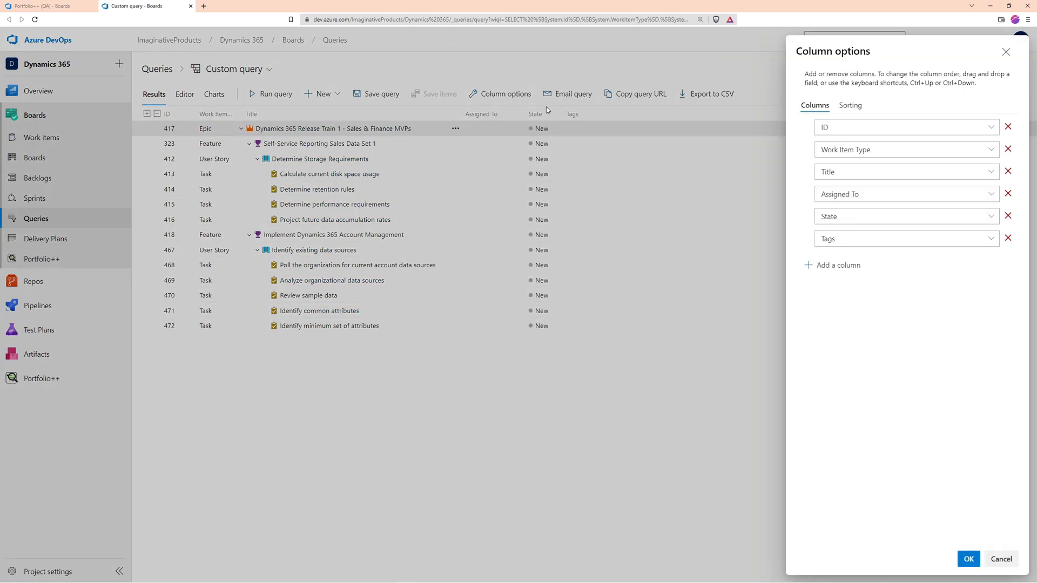
{"action": "left_click", "coordinate": [859, 238]}
{"action": "type", "text": "Area Path"}
{"action": "left_click", "coordinate": [837, 265]}
{"action": "type", "text": "Original Estimate"}
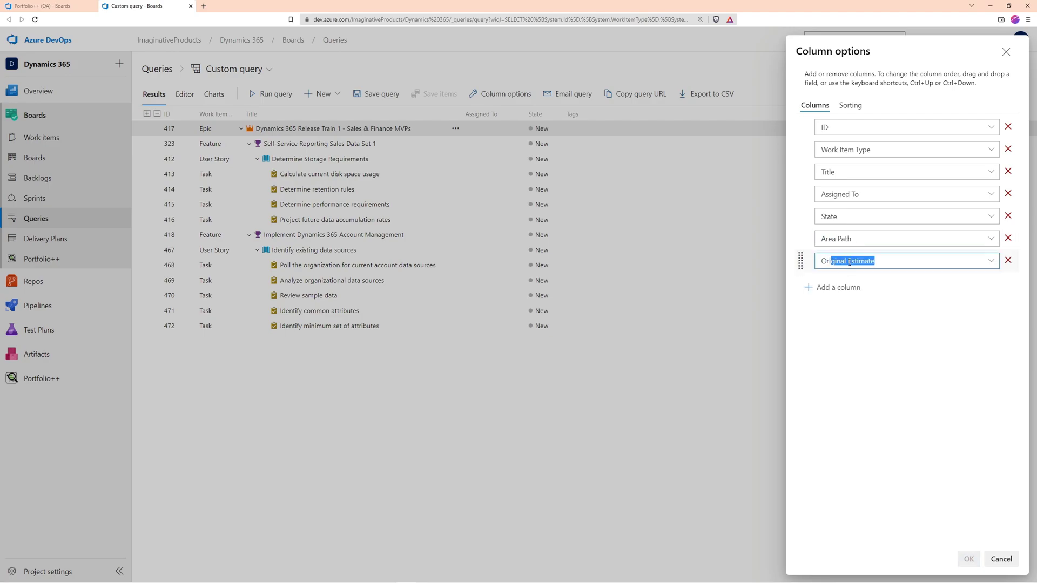
{"action": "key", "text": "Tab"}
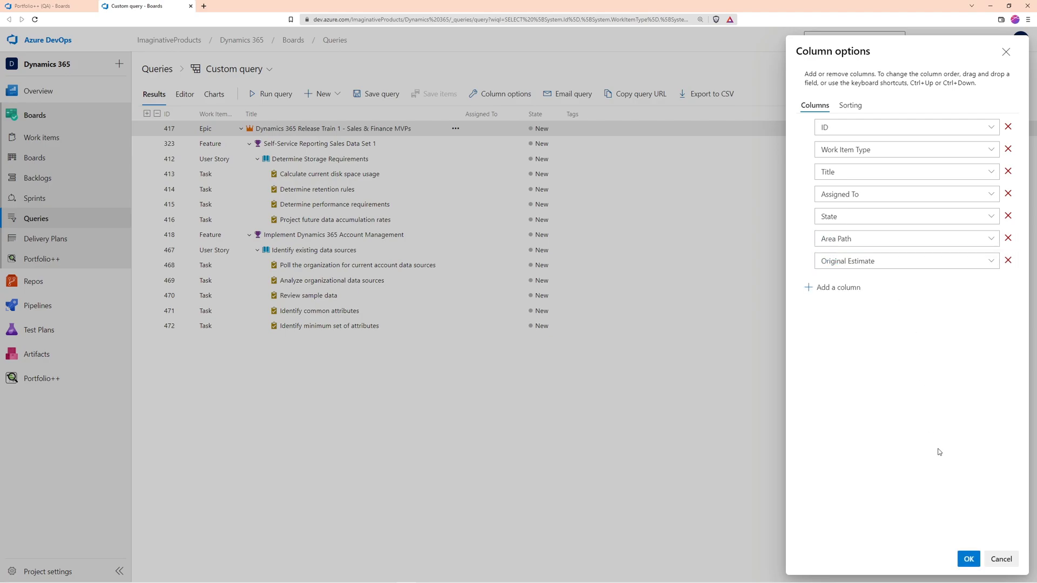
{"action": "left_click", "coordinate": [968, 559]}
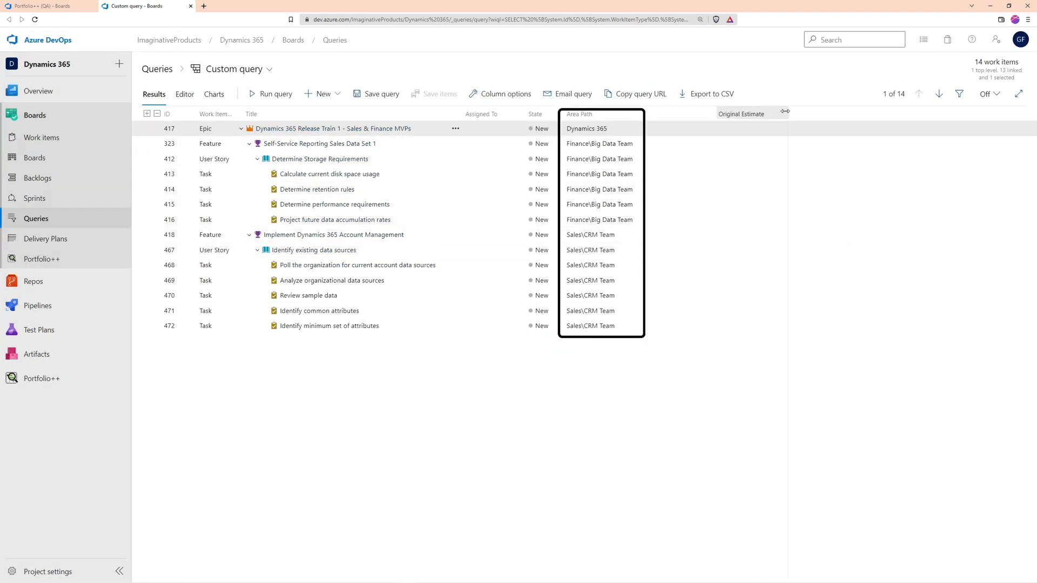
{"action": "left_click_drag", "start_coordinate": [761, 113], "coordinate": [791, 114]}
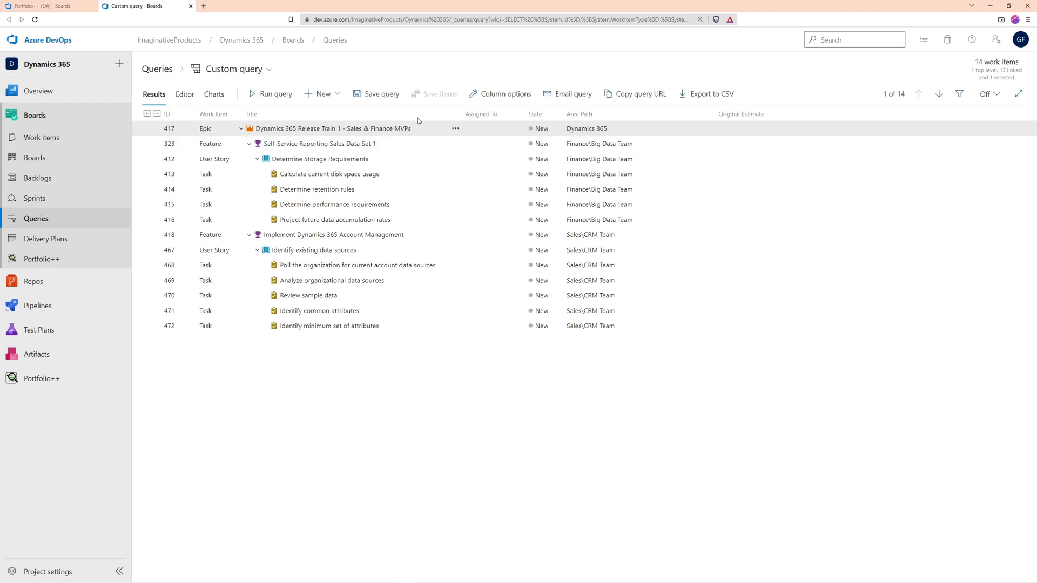
Close the query, open the Roadmap Epic/Feature Timeline, and zoom in to month view.
{"action": "left_click", "coordinate": [189, 6]}
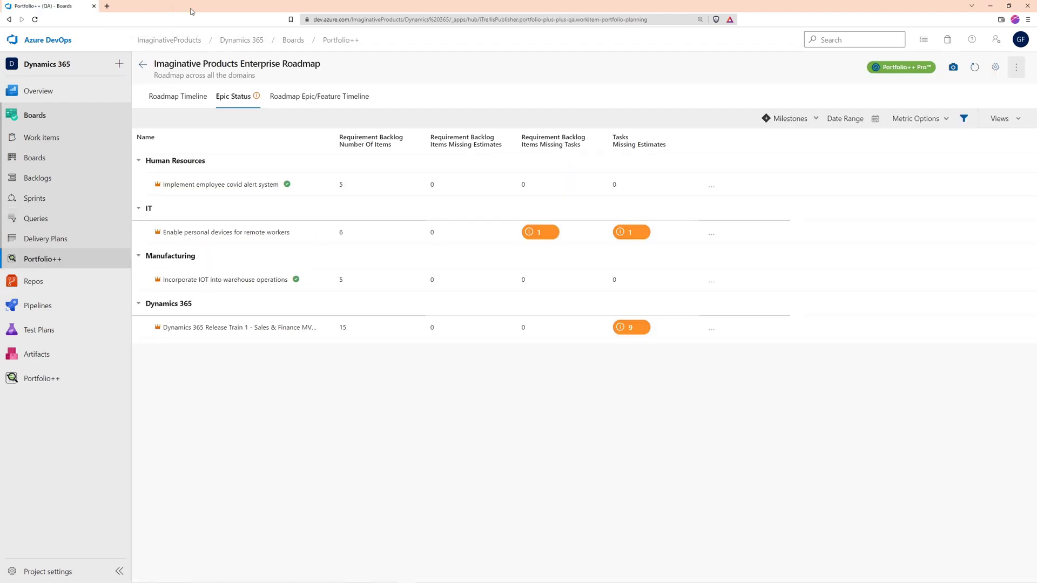
{"action": "left_click", "coordinate": [319, 96]}
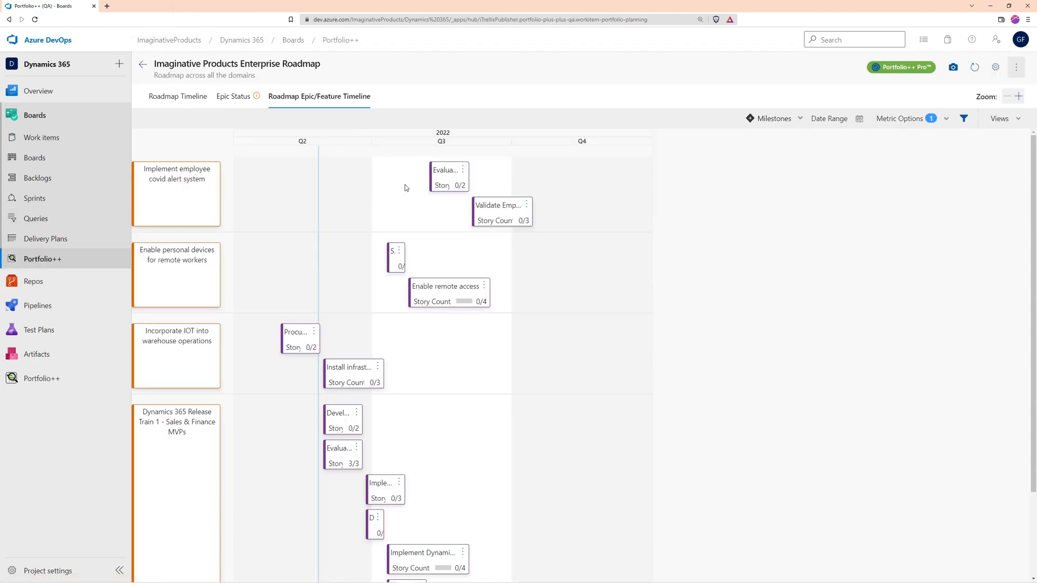
{"action": "scroll", "coordinate": [405, 188], "scroll_direction": "down", "scroll_amount": 3}
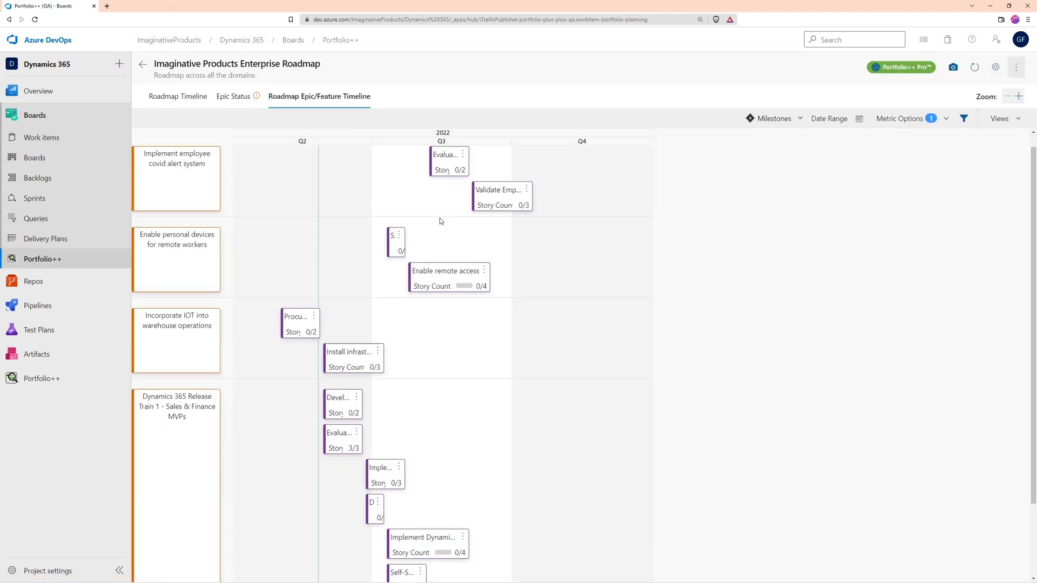
{"action": "left_click", "coordinate": [1019, 96]}
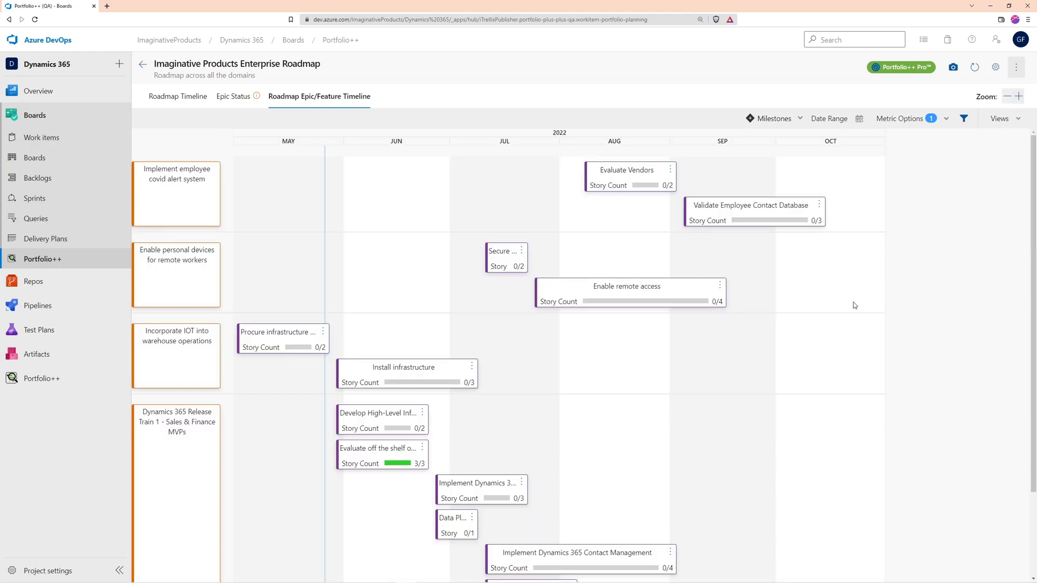